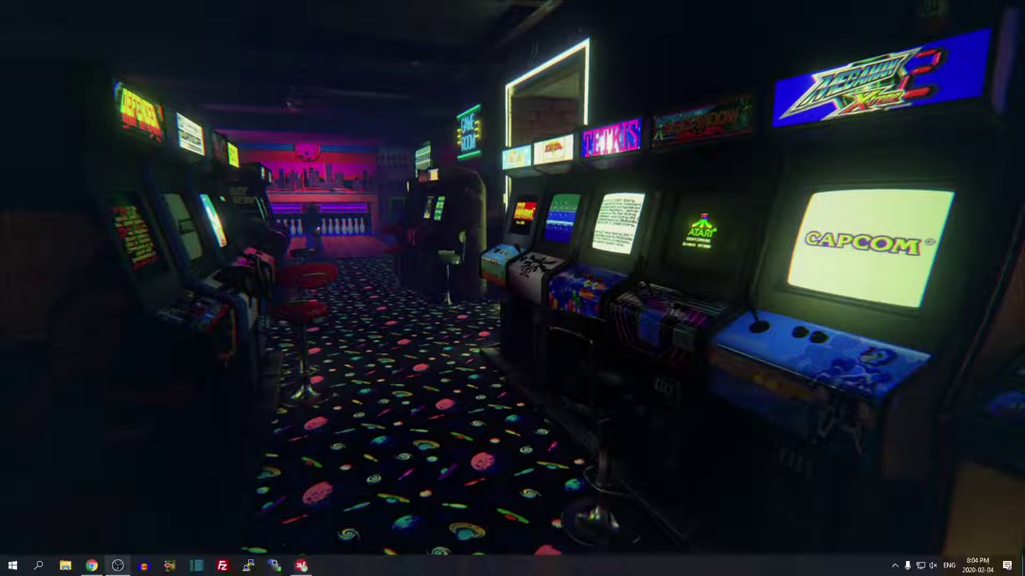
Download Bezel.Project.Setup.exe from the V1.1.3 release of BezelProject-Windows on GitHub and save it to the Desktop
left_click(93, 567)
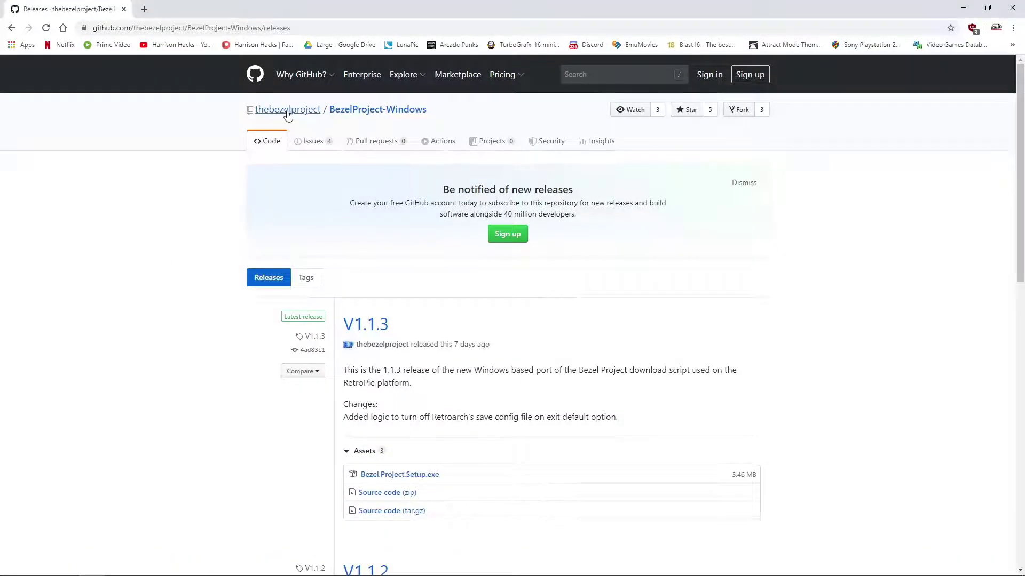
mouse_move(287, 114)
left_click(430, 477)
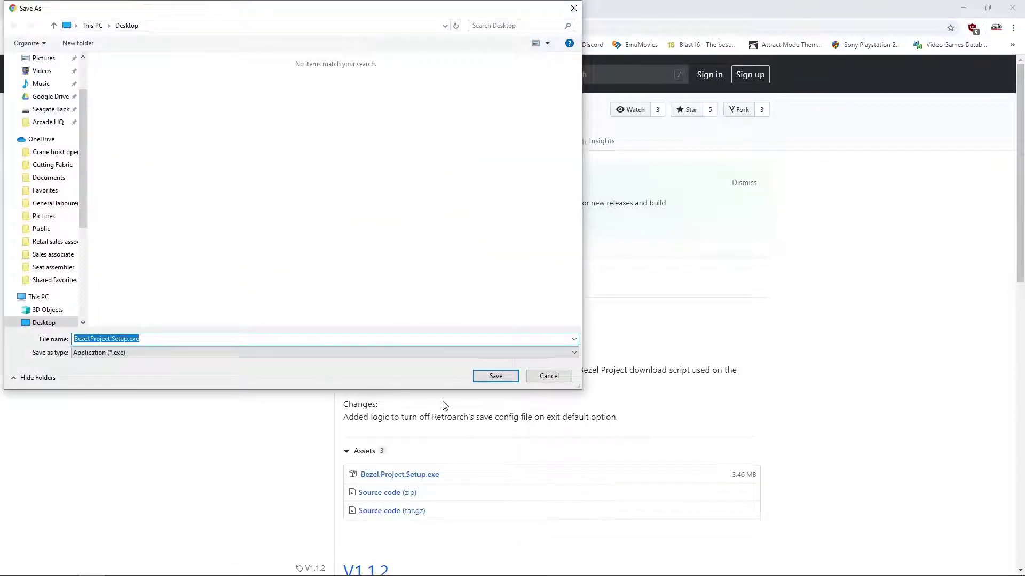
left_click(492, 376)
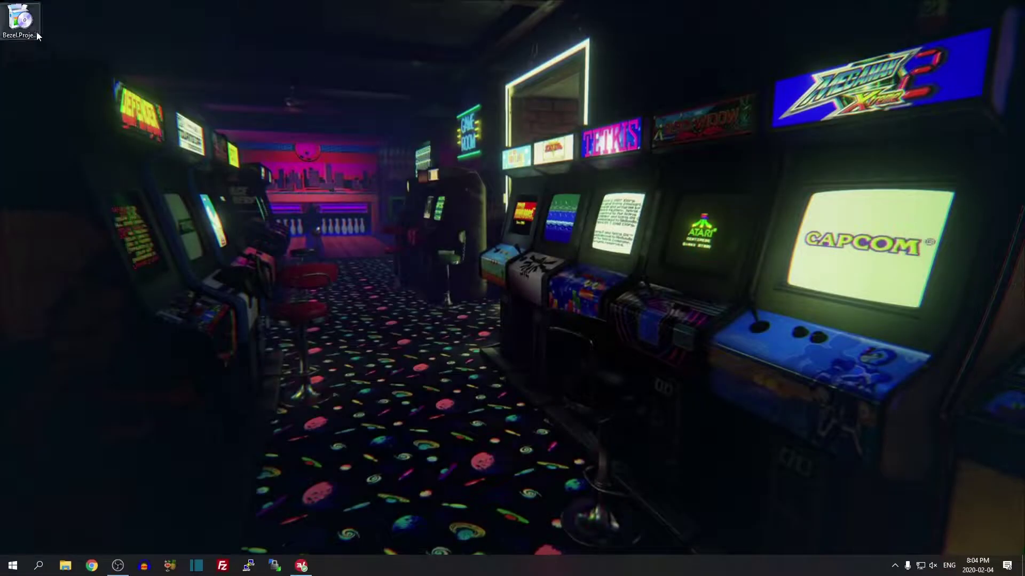
Launch the downloaded Bezel Project installer from the desktop and allow it to run despite the SmartScreen block
double_click(19, 21)
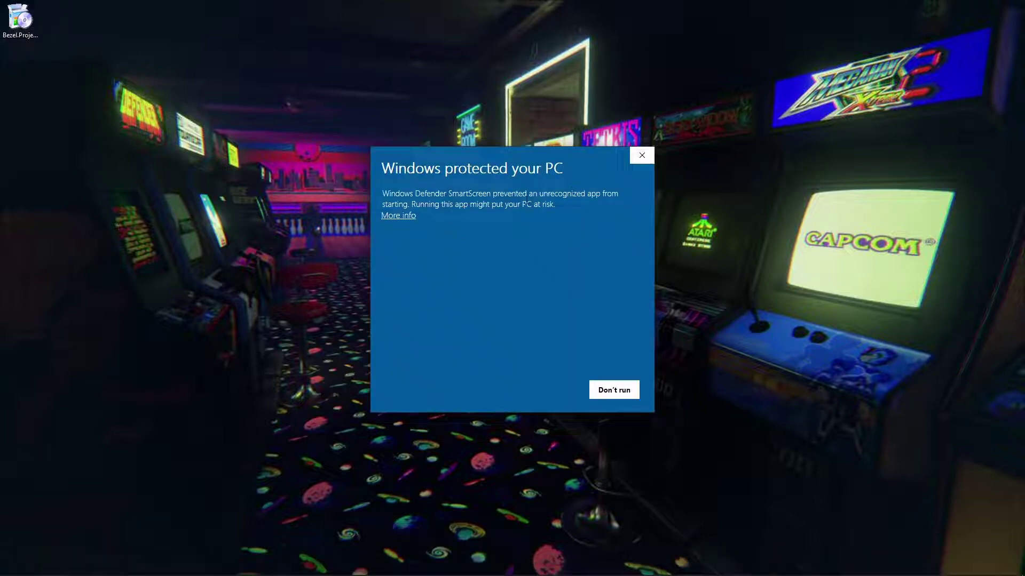
left_click(403, 216)
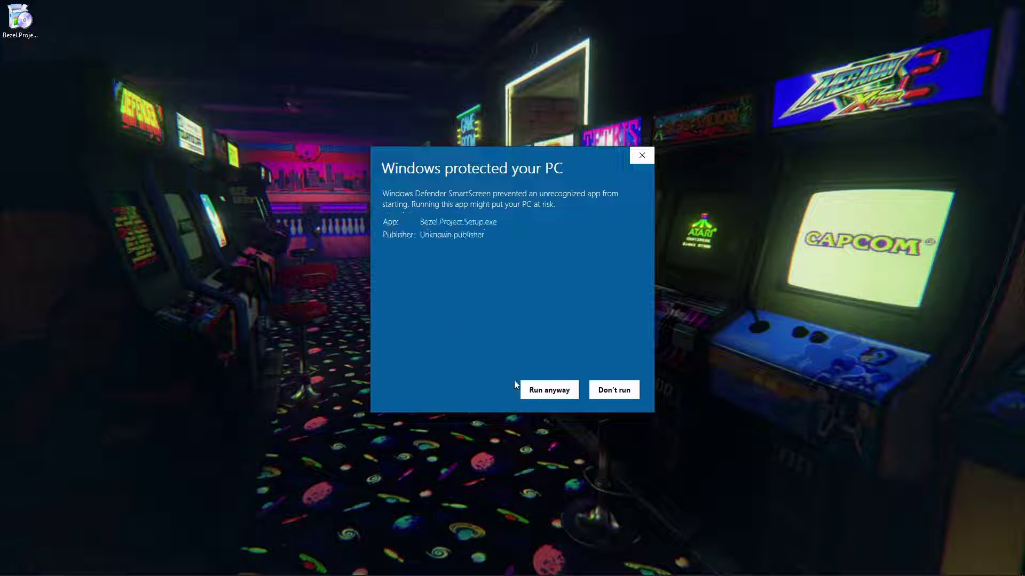
left_click(543, 392)
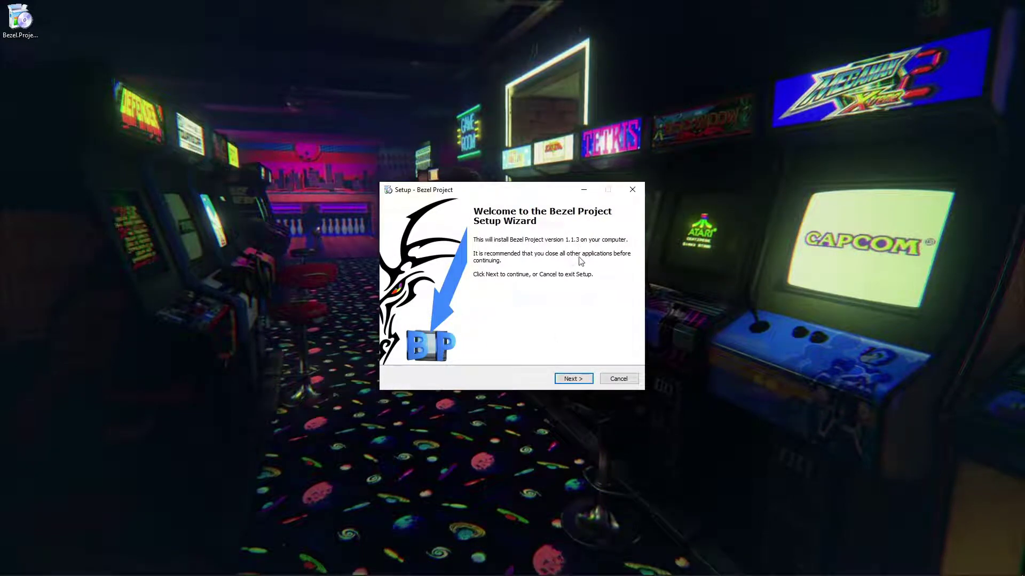
Install Bezel Project, accepting the license agreement and creating a desktop shortcut, and finish setup with the program launching
left_click(569, 377)
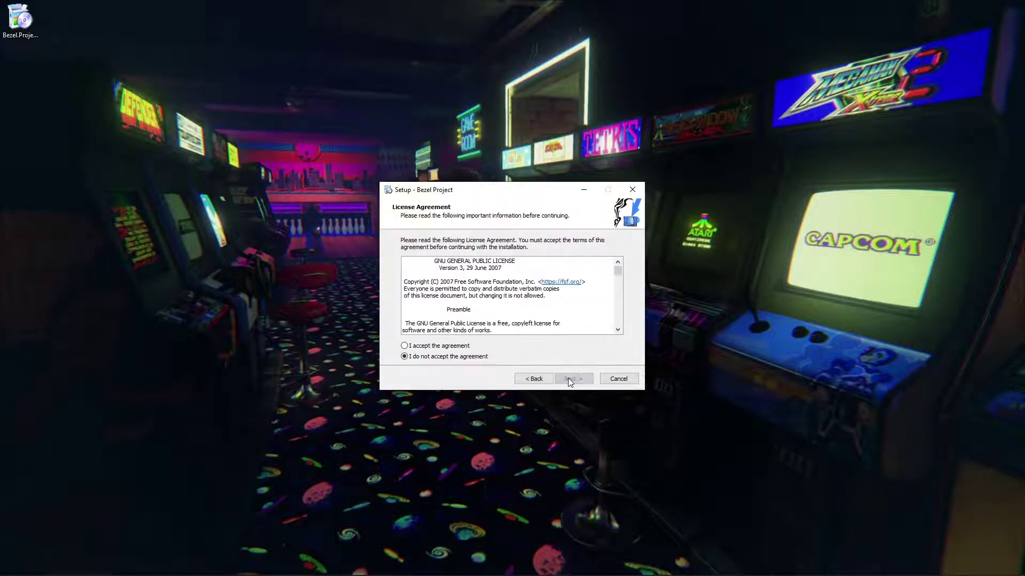
left_click(439, 347)
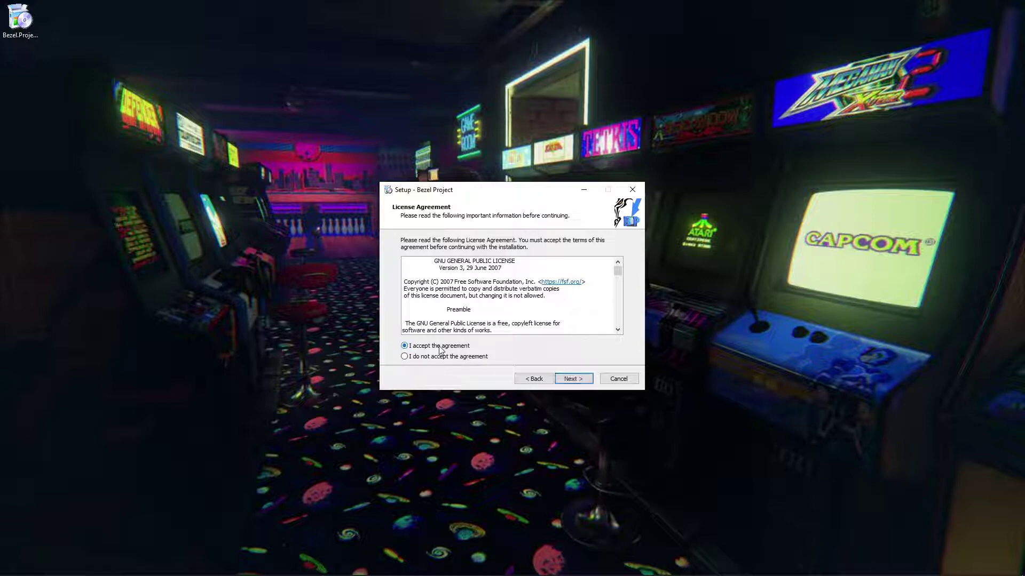
left_click(570, 380)
left_click(570, 380)
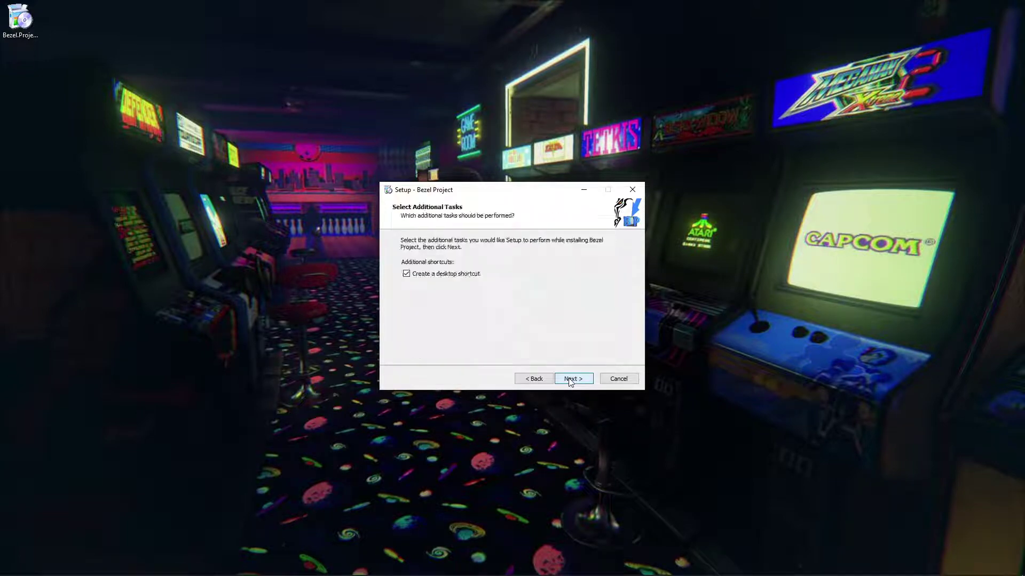
left_click(415, 277)
left_click(573, 380)
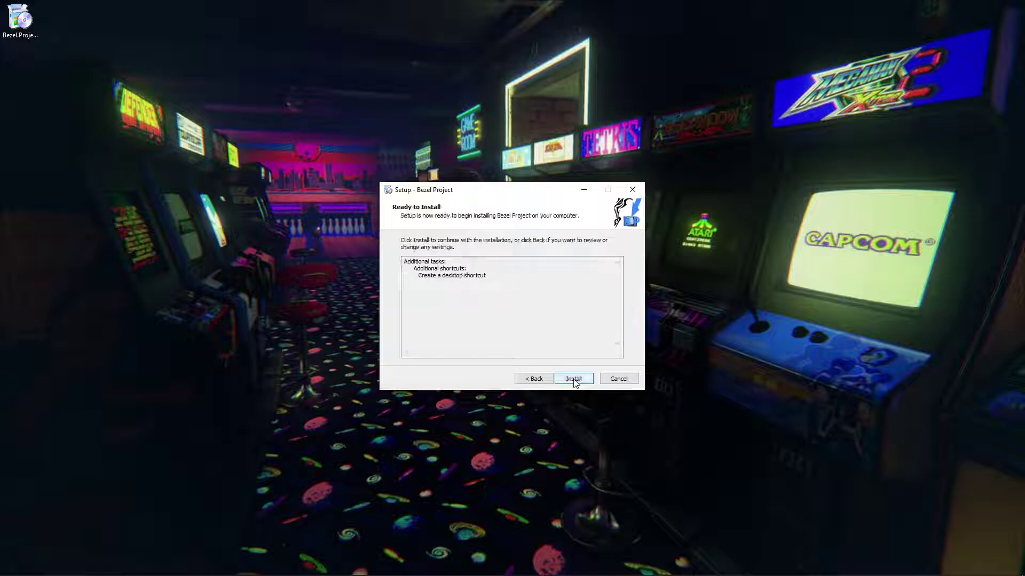
left_click(573, 379)
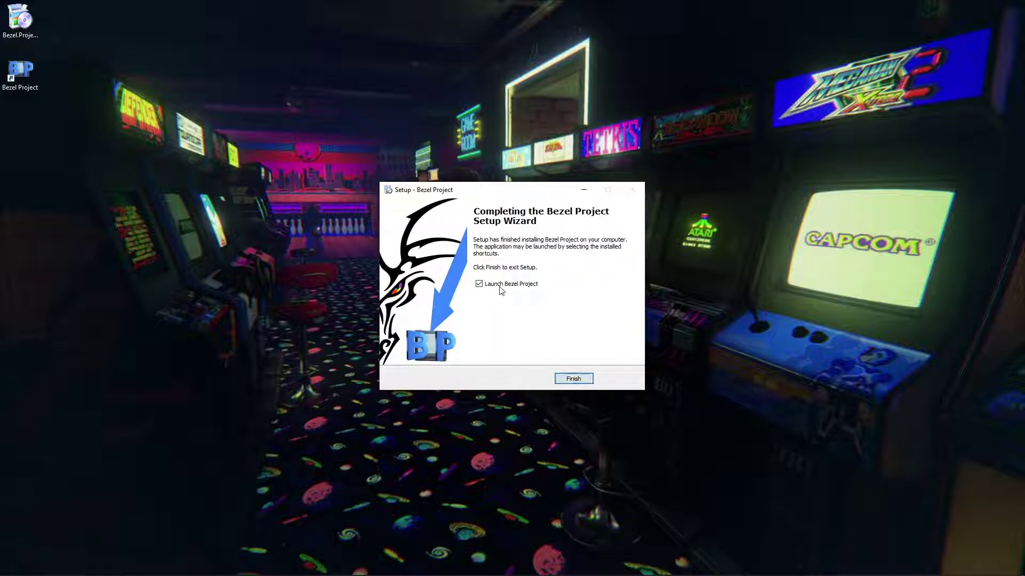
left_click(573, 378)
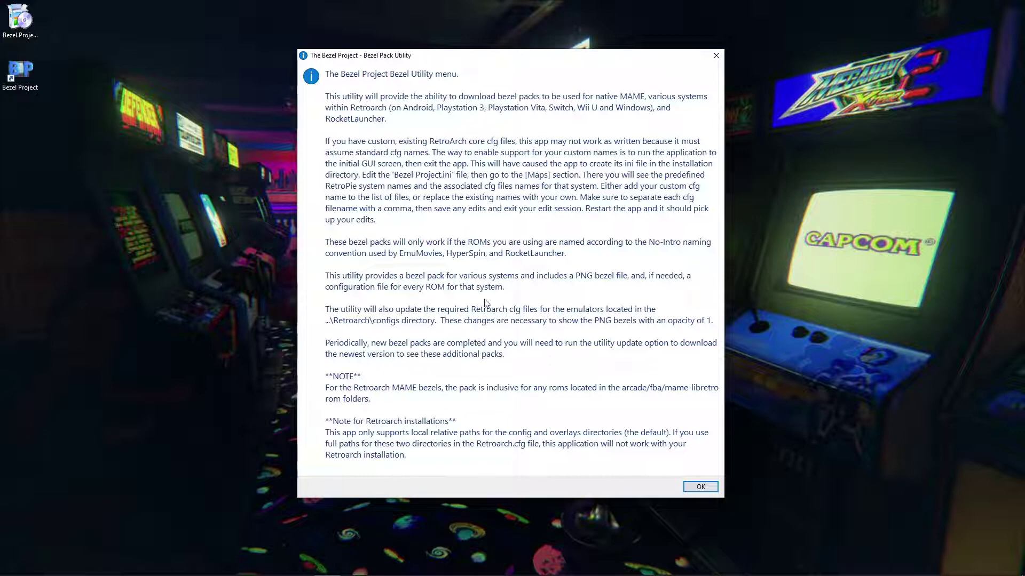
Dismiss the introductory notices and set the native MAME install directory to H:\Arcade HQ\mame in the preferences
left_click(700, 488)
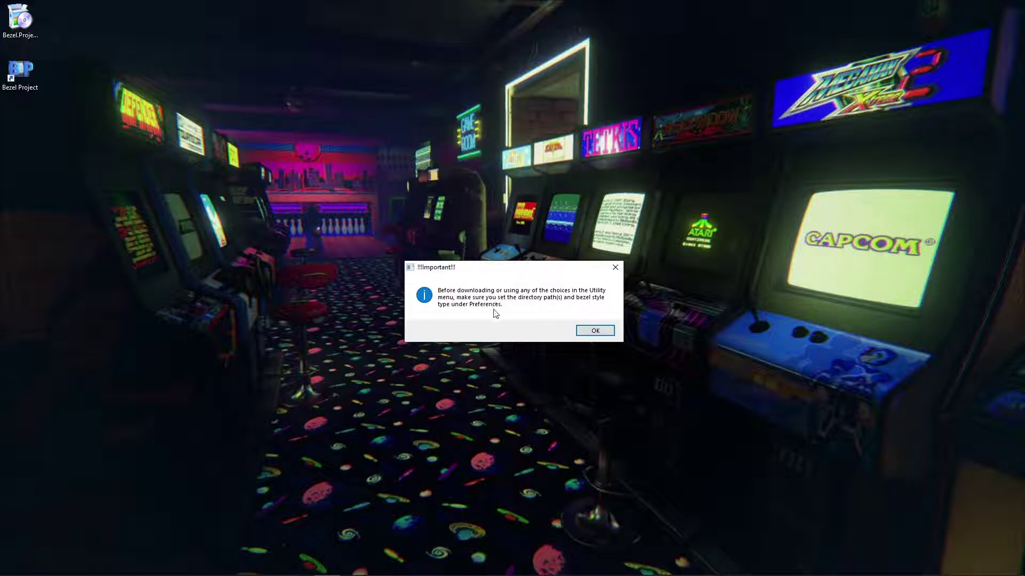
left_click(592, 331)
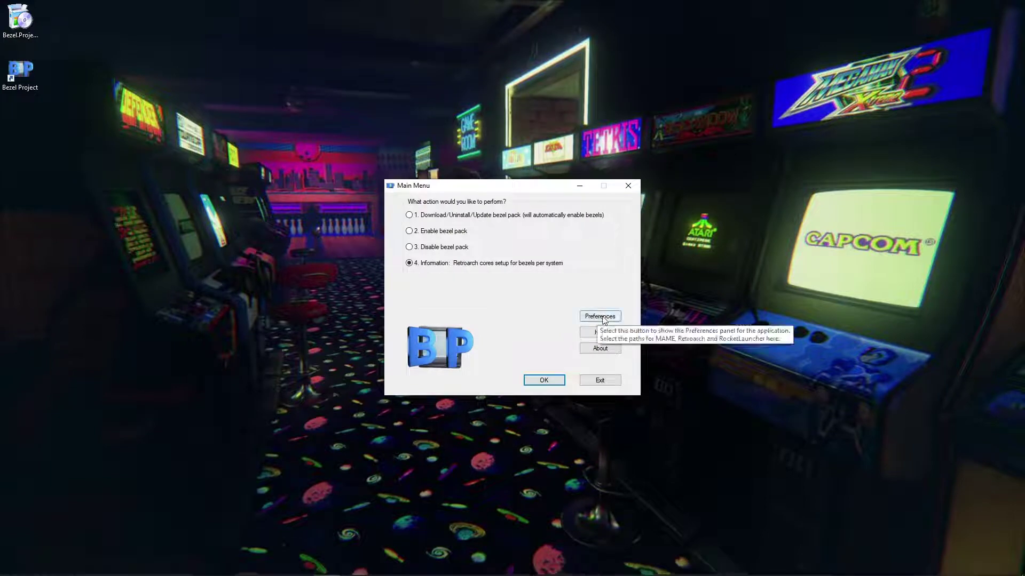
left_click(598, 319)
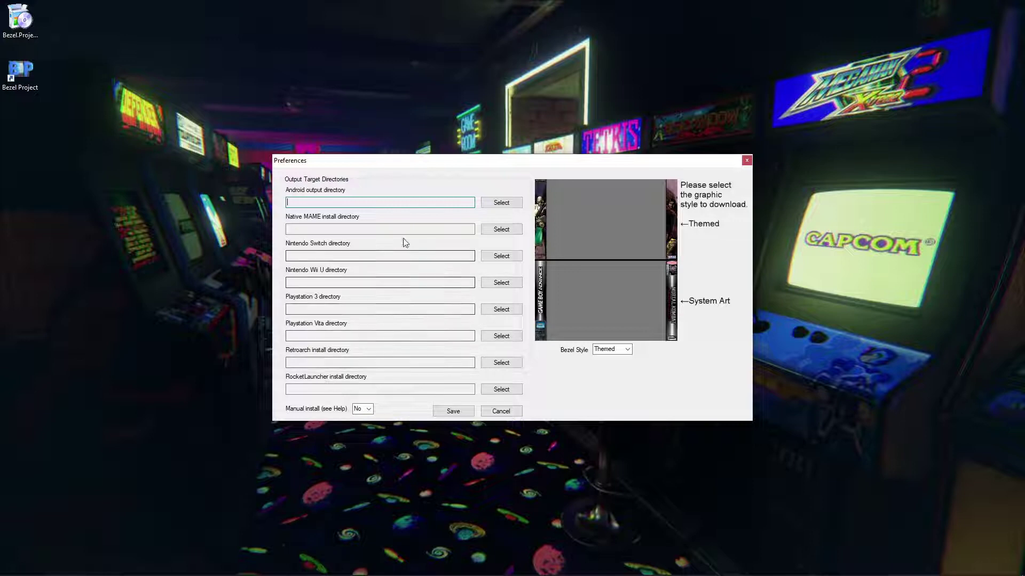
left_click(504, 229)
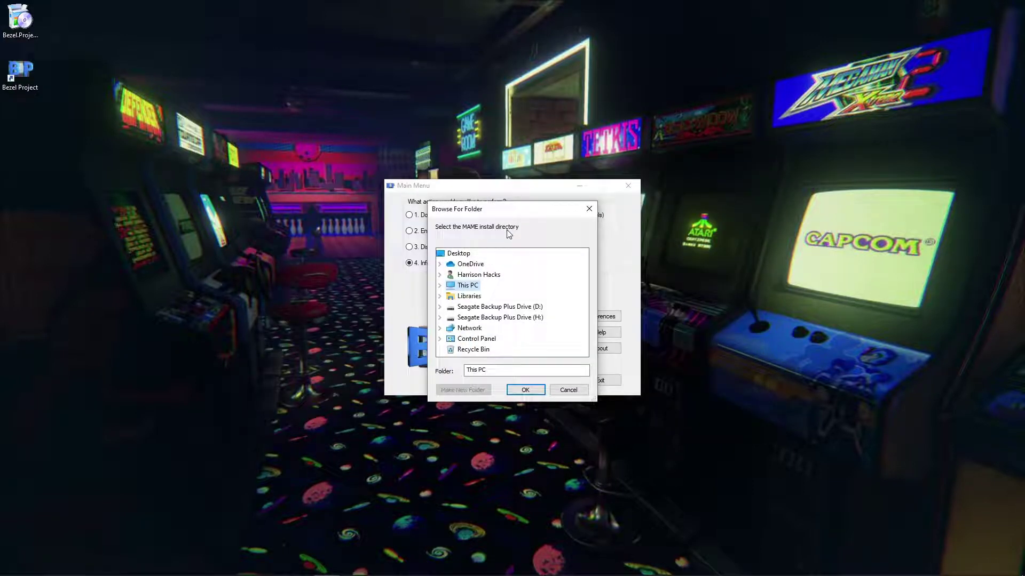
double_click(487, 317)
double_click(483, 275)
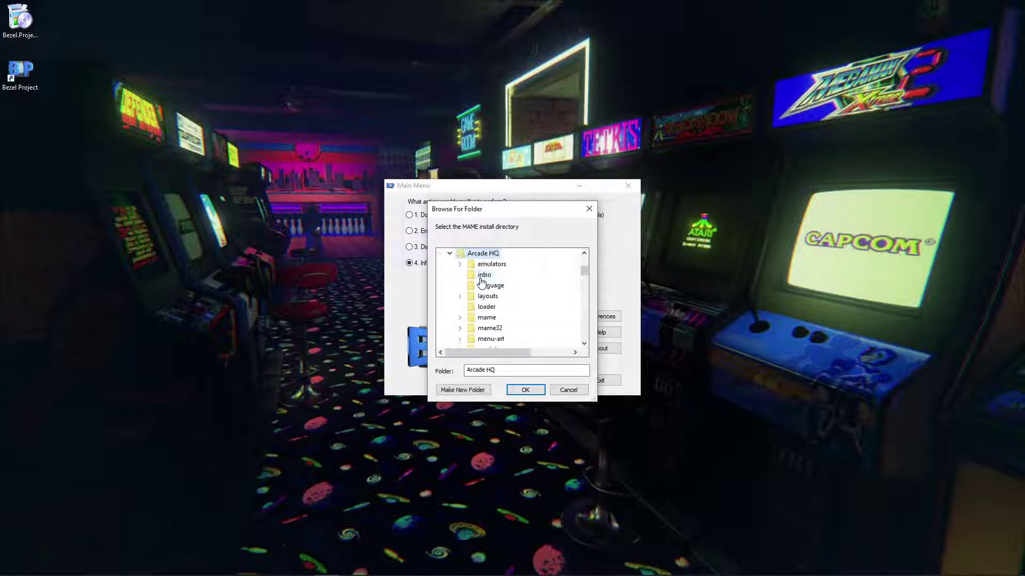
double_click(487, 318)
left_click(519, 391)
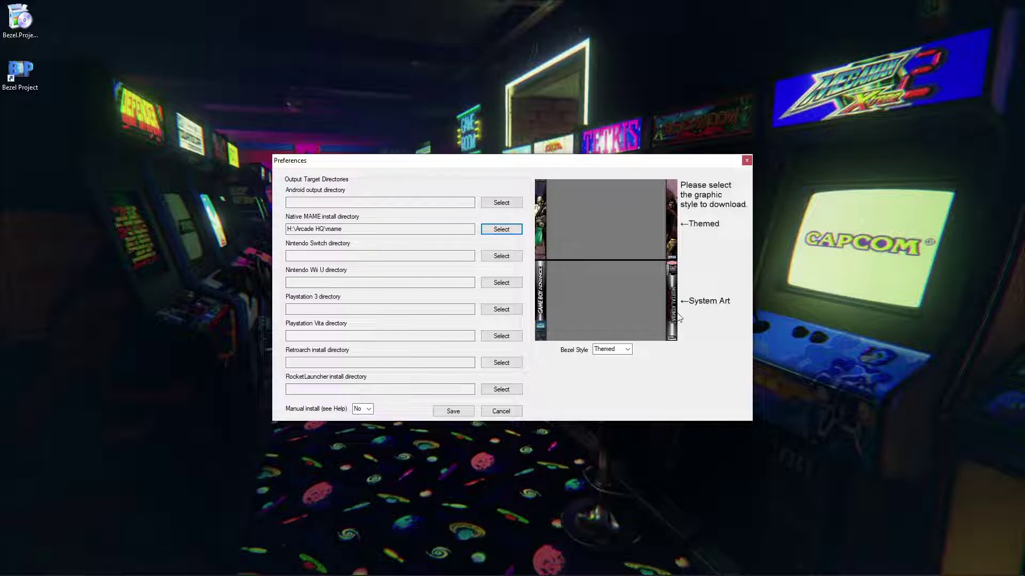
Set the bezel style to Themed and save the preferences
left_click(627, 350)
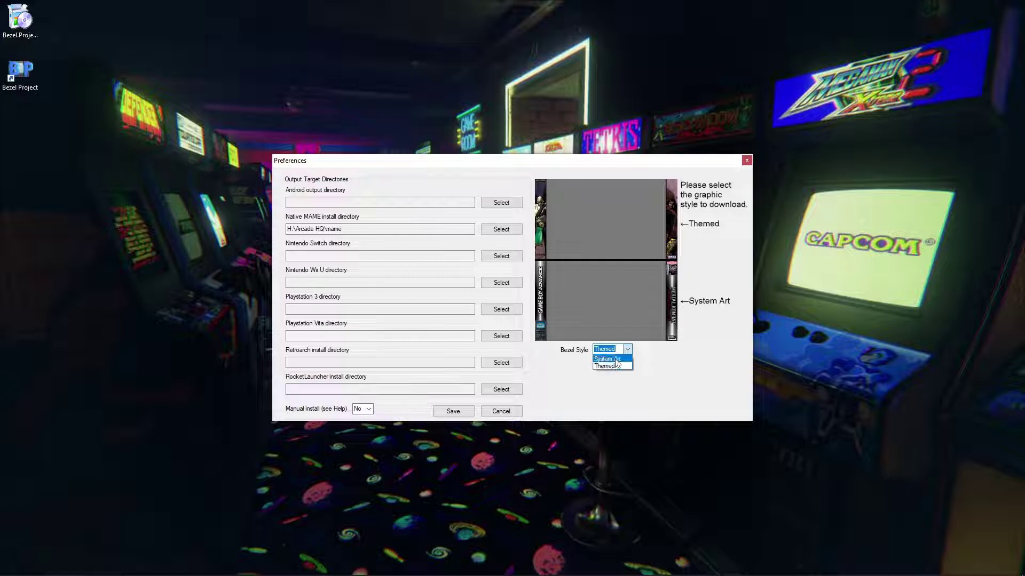
left_click(617, 361)
left_click(628, 349)
left_click(616, 368)
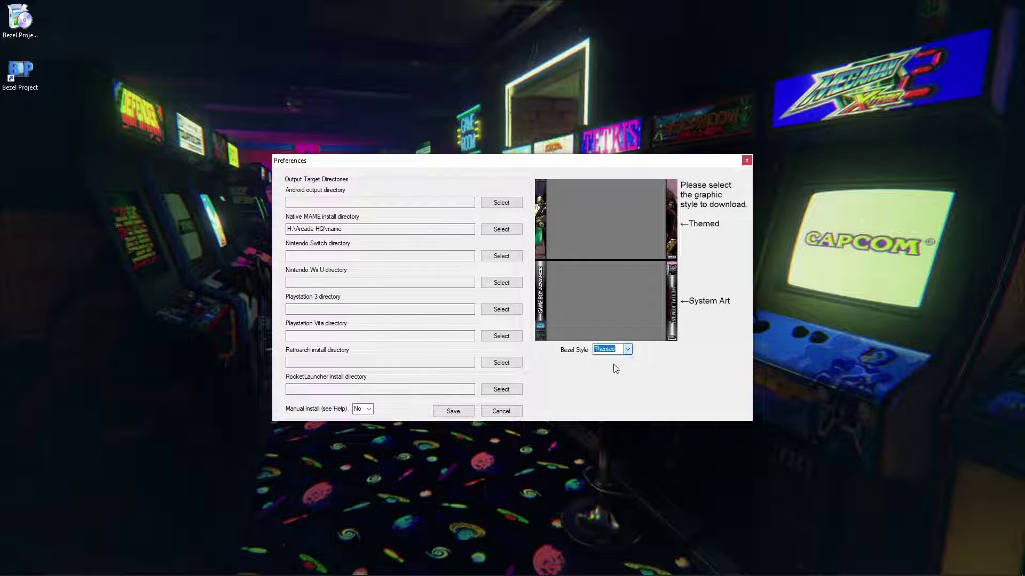
left_click(452, 411)
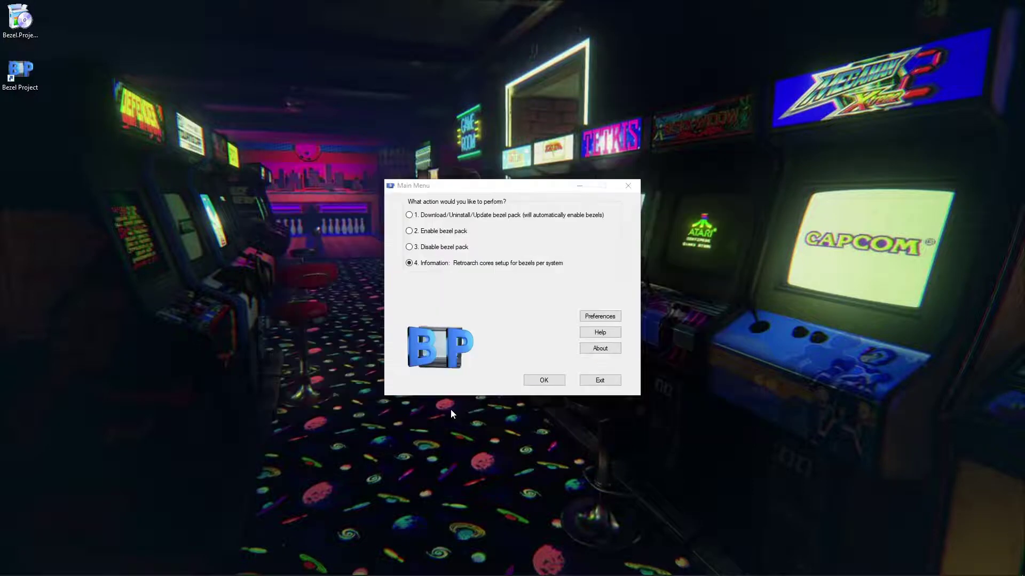
Choose the bezel pack download action for MAME and update the install script
left_click(442, 221)
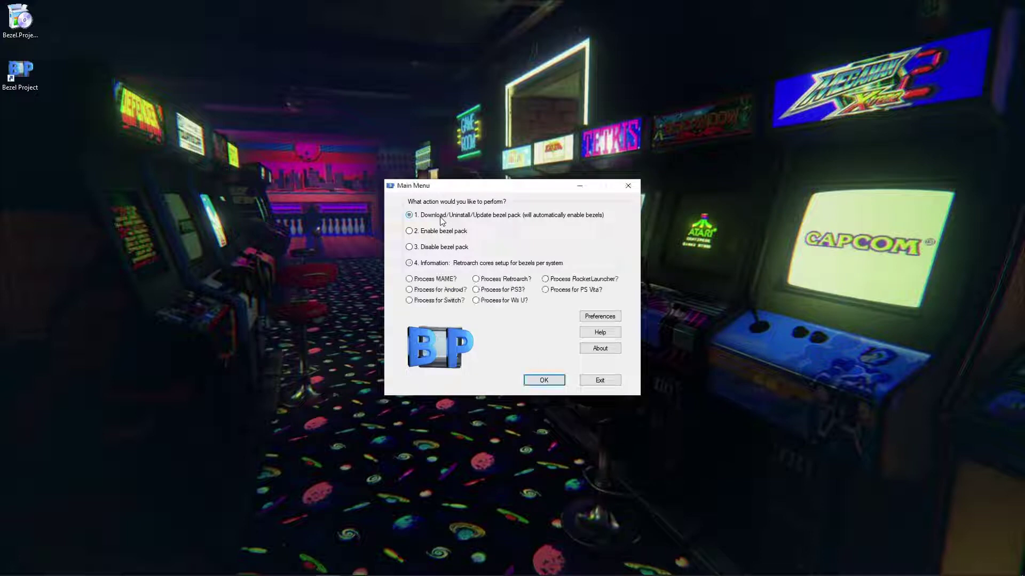
left_click(436, 281)
left_click(532, 380)
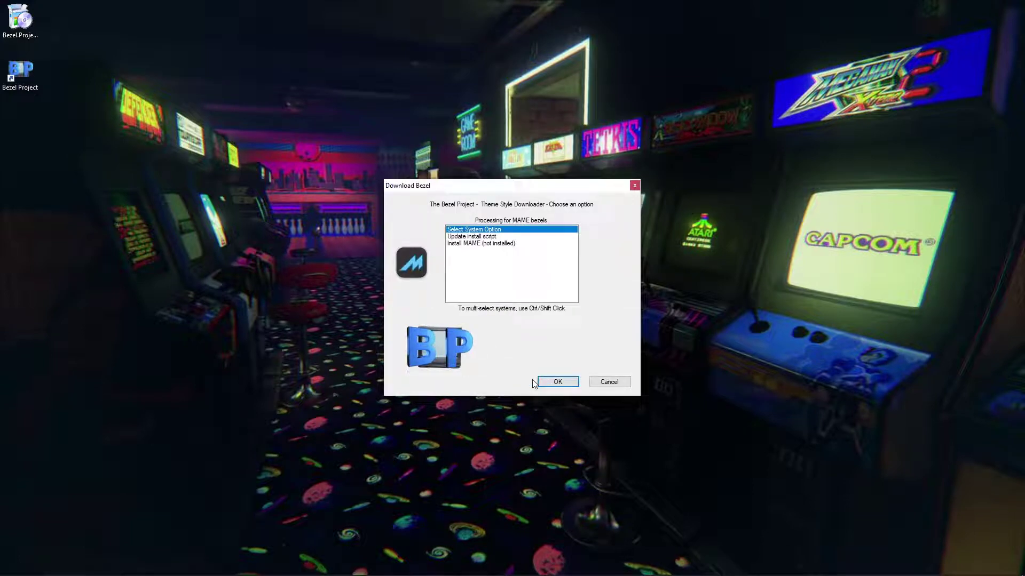
left_click(473, 236)
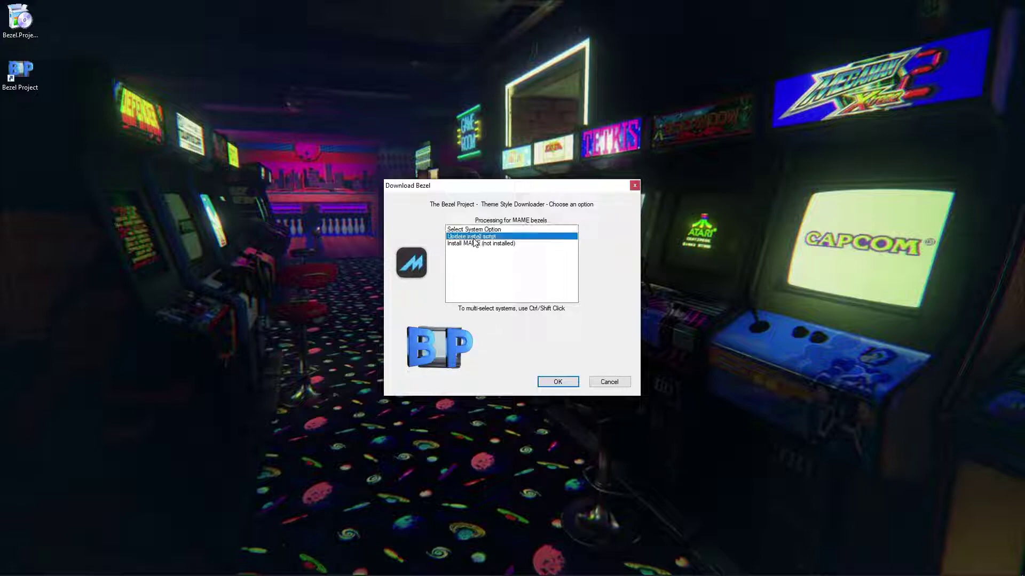
left_click(558, 382)
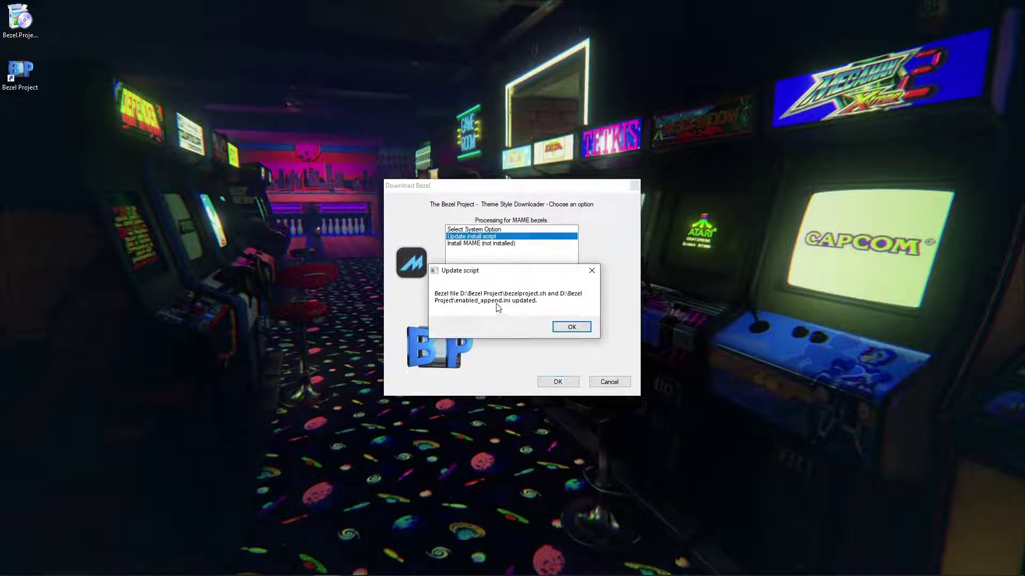
left_click(570, 327)
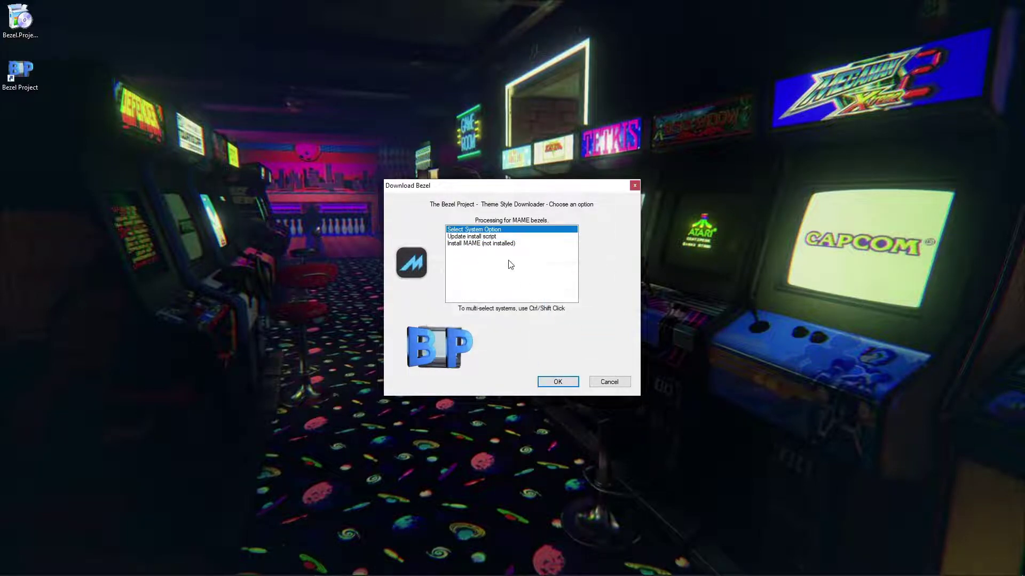
Install the MAME bezel pack and exit the Bezel Project utility
left_click(475, 243)
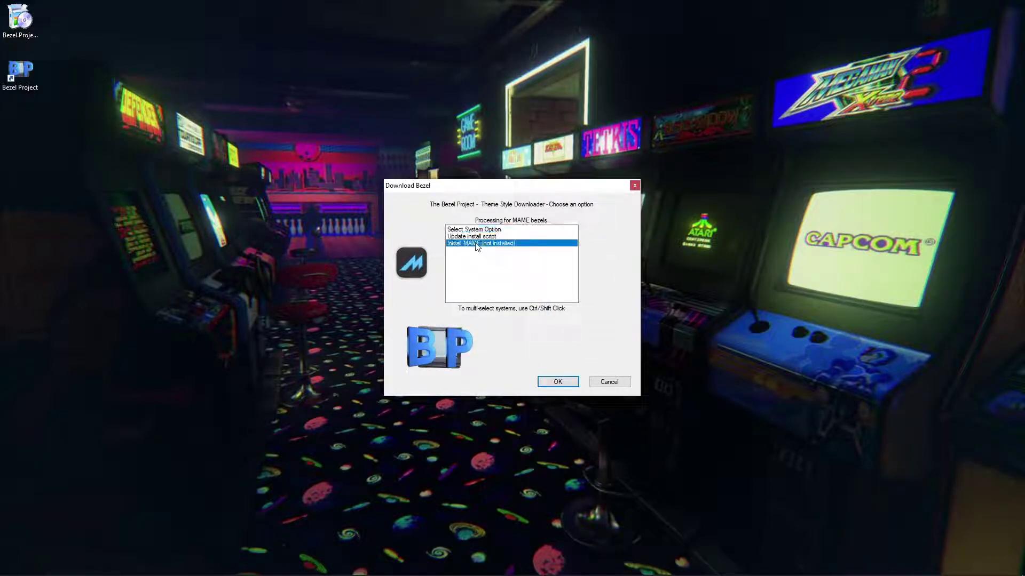
left_click(545, 382)
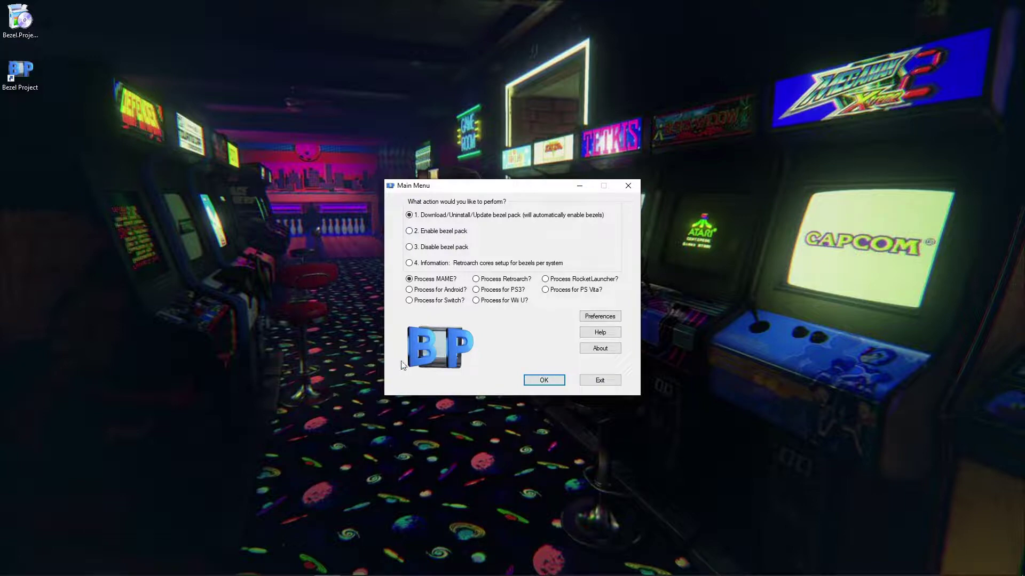
left_click(599, 382)
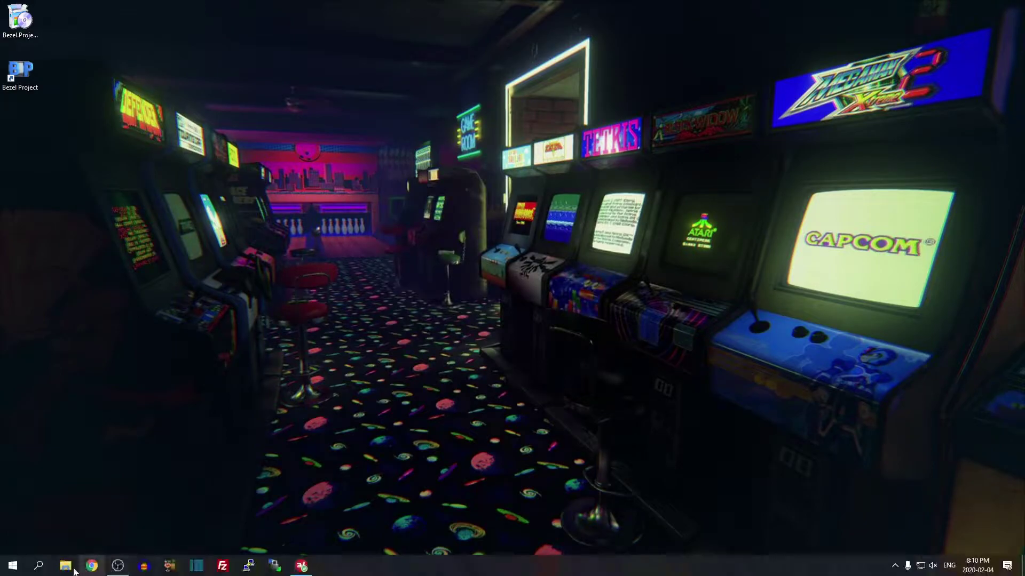
Open the Arcade HQ folder in File Explorer and launch attract.exe
left_click(65, 571)
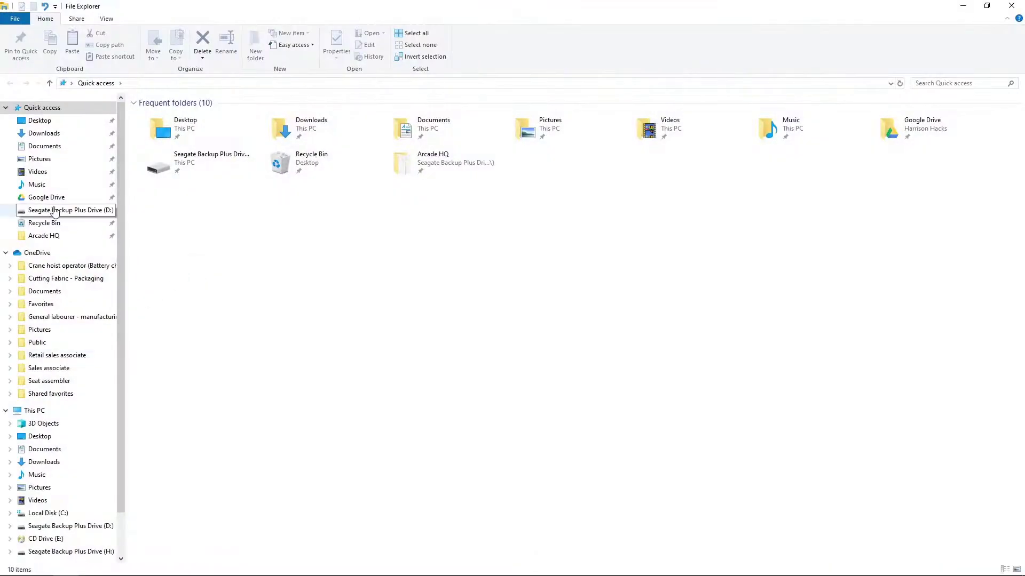
left_click(52, 238)
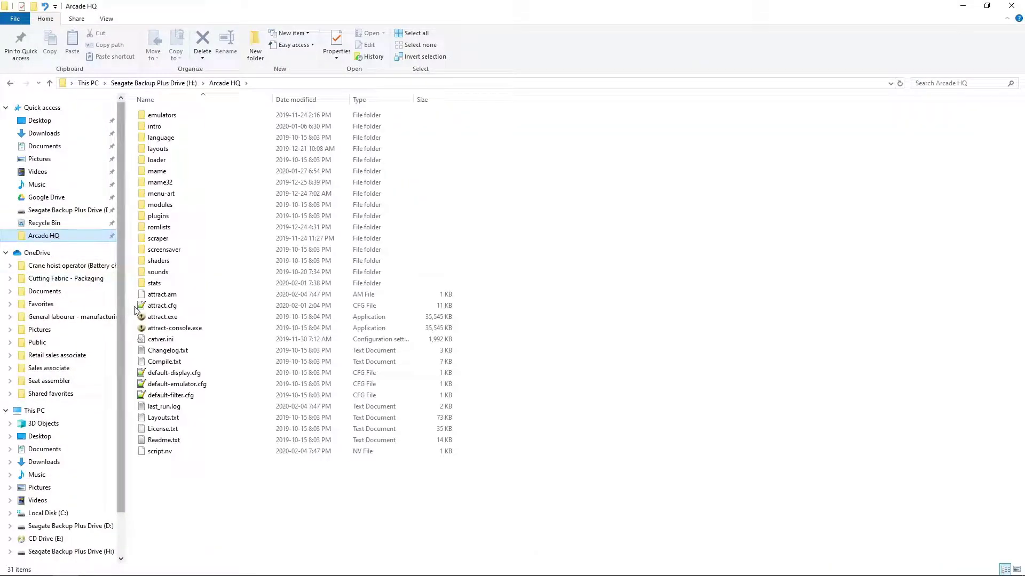
left_click(166, 318)
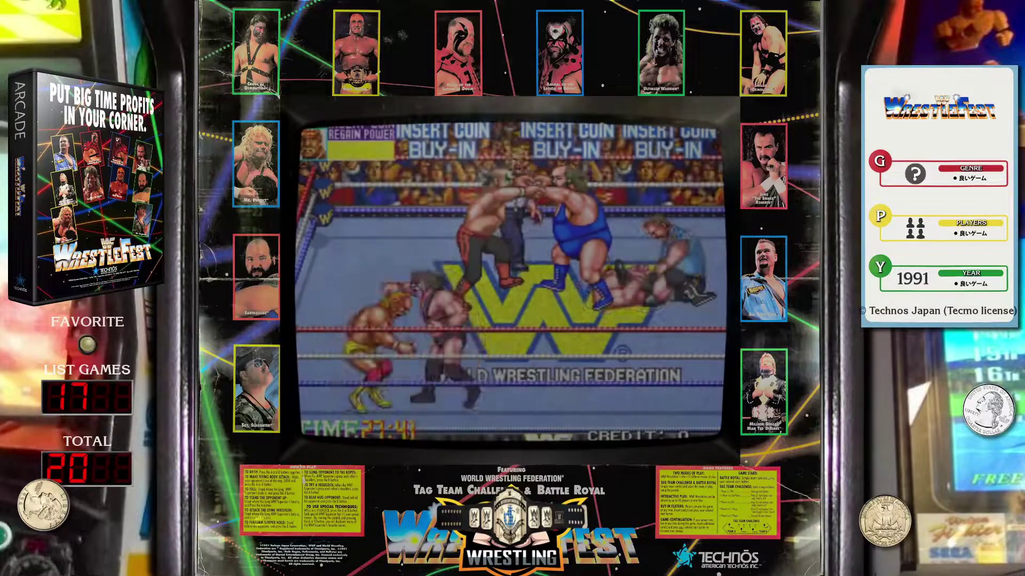
Leave the Wrestling game list, browse the collections to Donkey Kong and open it
key("Escape")
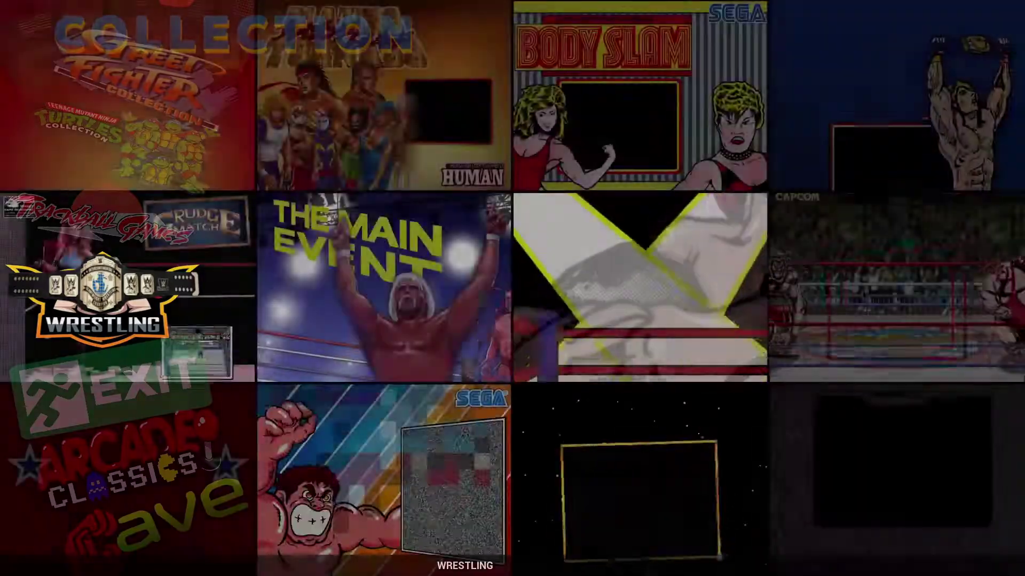
key("Down")
key("Down")
key("Down")
key("Down")
key("Down")
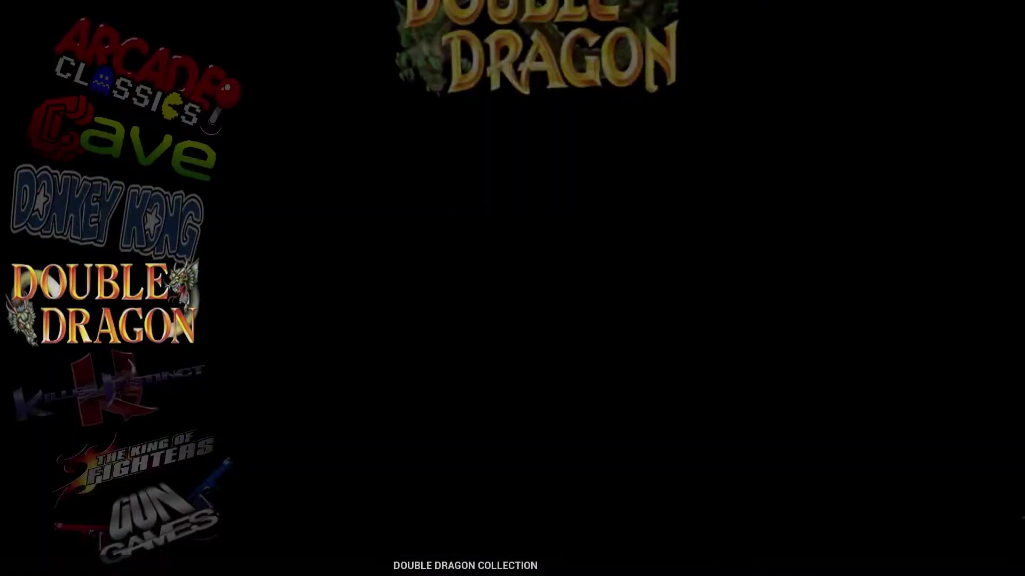
key("Up")
key("Return")
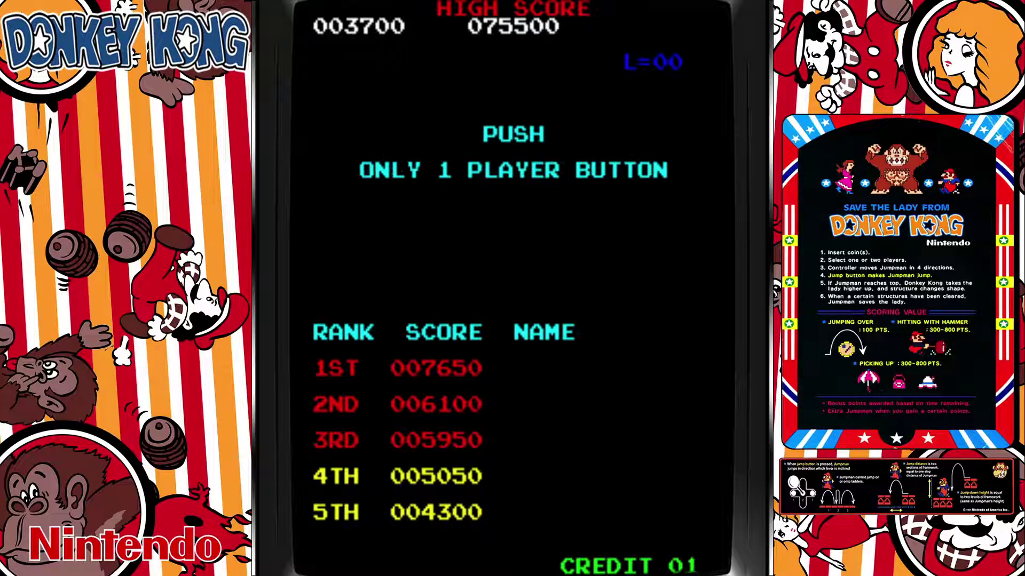
Insert several more credits in Donkey Kong and start a one-player game
key("5")
key("5")
key("5")
key("5")
key("5")
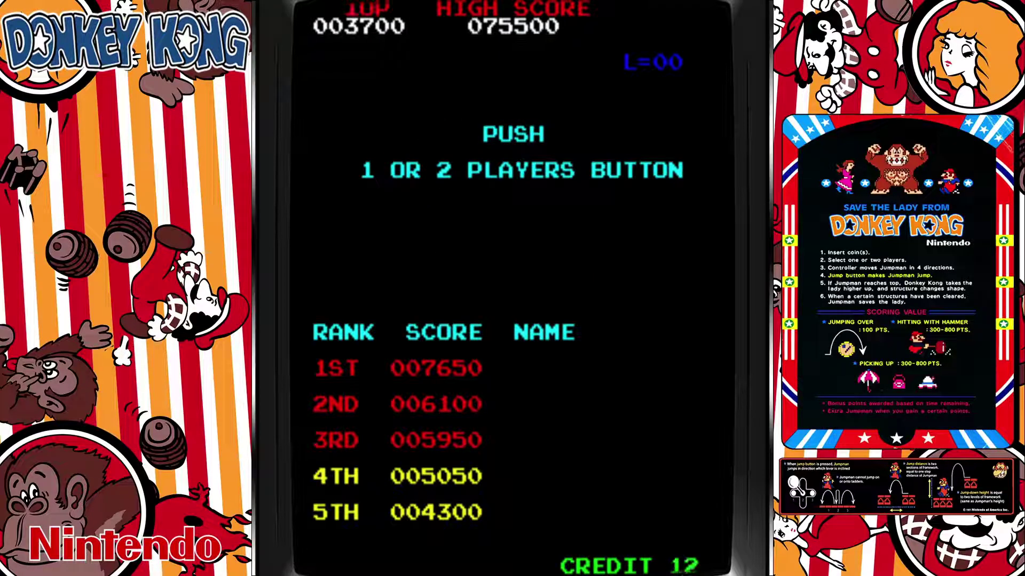
key("1")
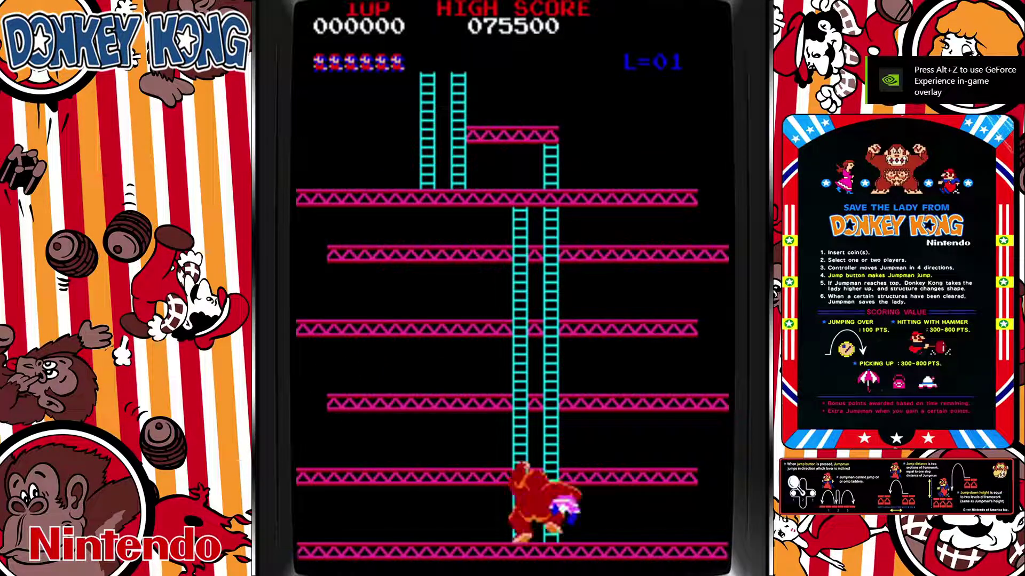